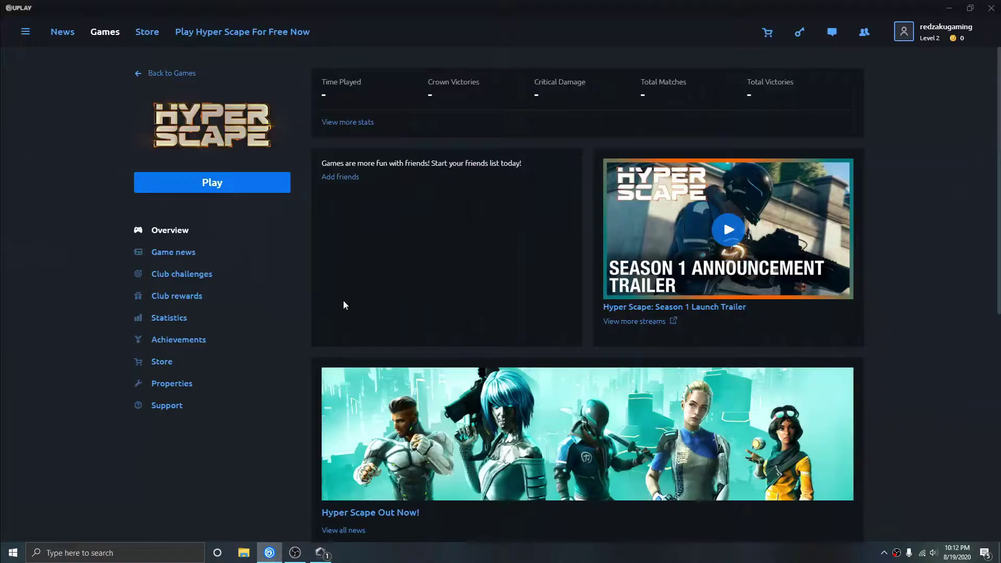
Step: Launch Hyper Scape from Uplay, which fails with a Vulkan 'no compatible driver' error
left_click(240, 187)
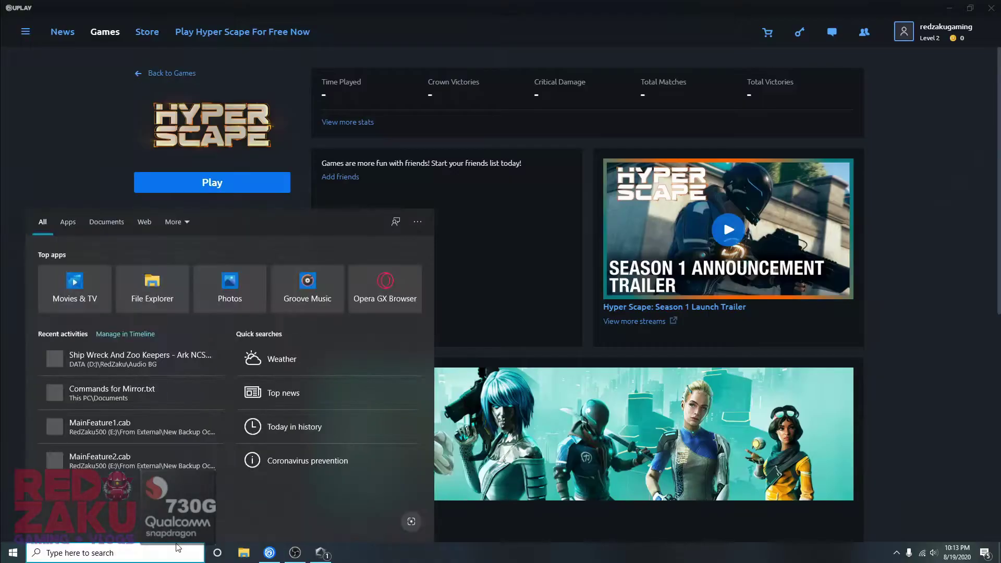
type("con")
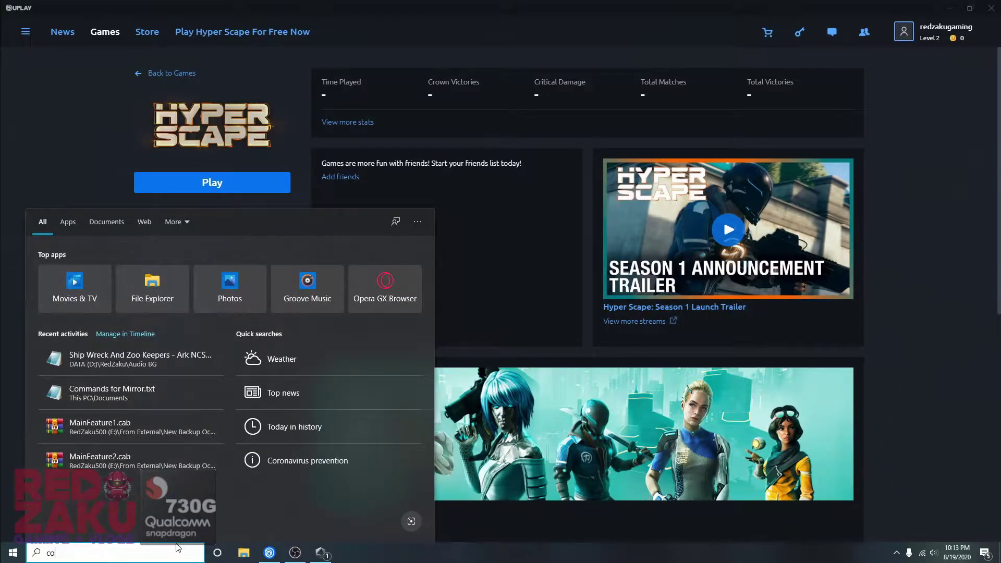
Step: Open Control Panel from the 'con' search results and start Device Manager
left_click(320, 277)
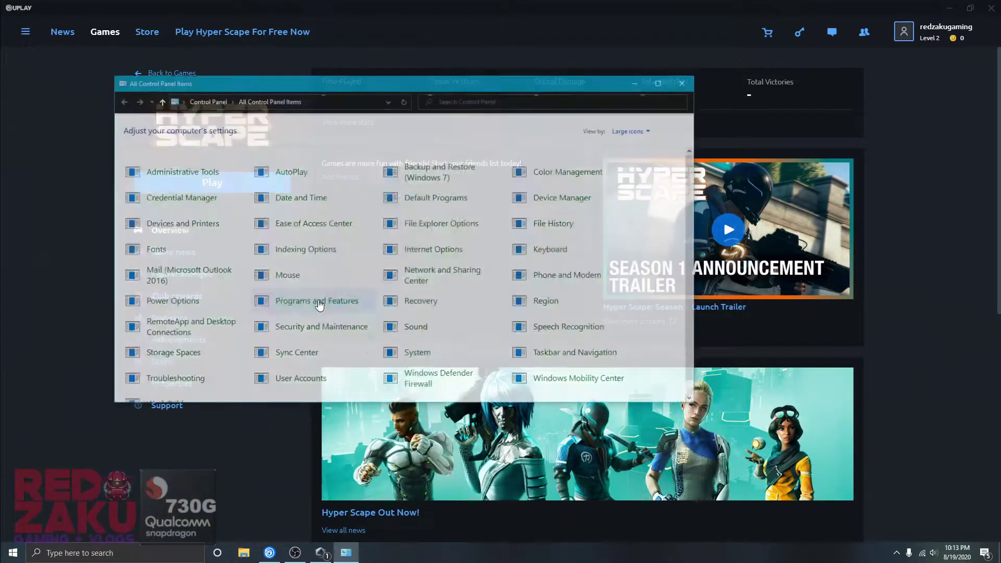
scroll(658, 153, "down", 1)
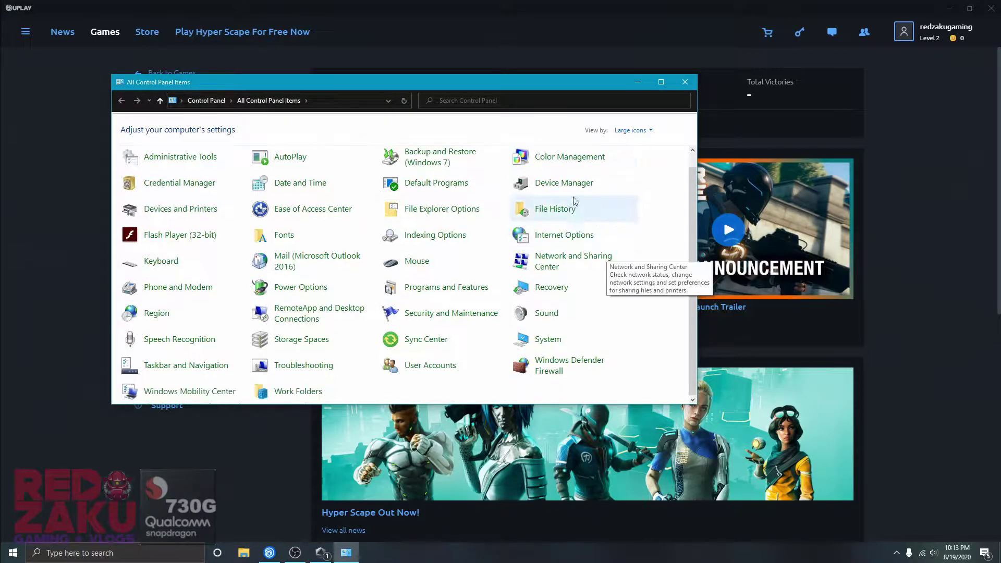
left_click(565, 183)
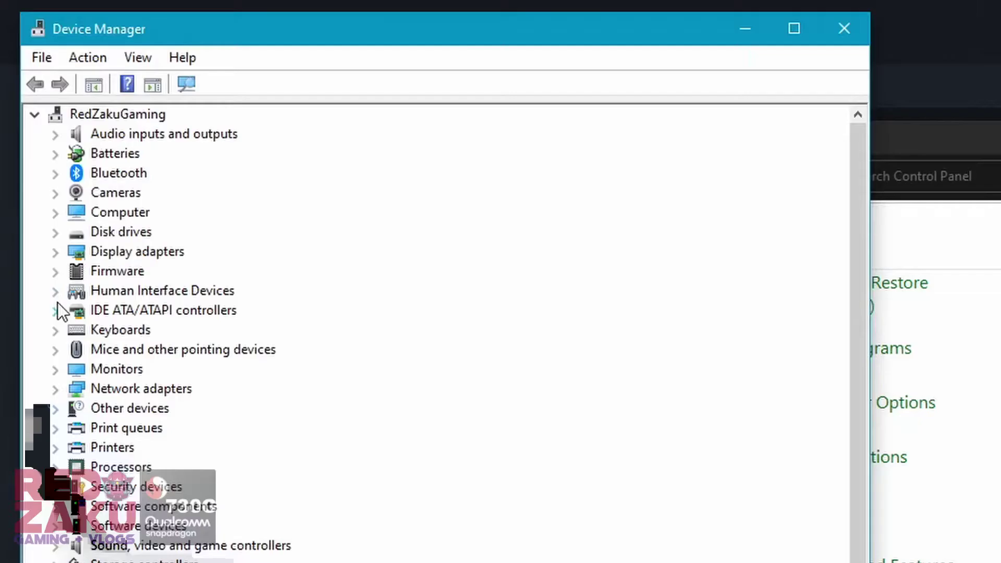
Step: Disable the AMD Radeon(TM) RX Vega 10 Graphics display adapter, then minimize Device Manager
left_click(55, 251)
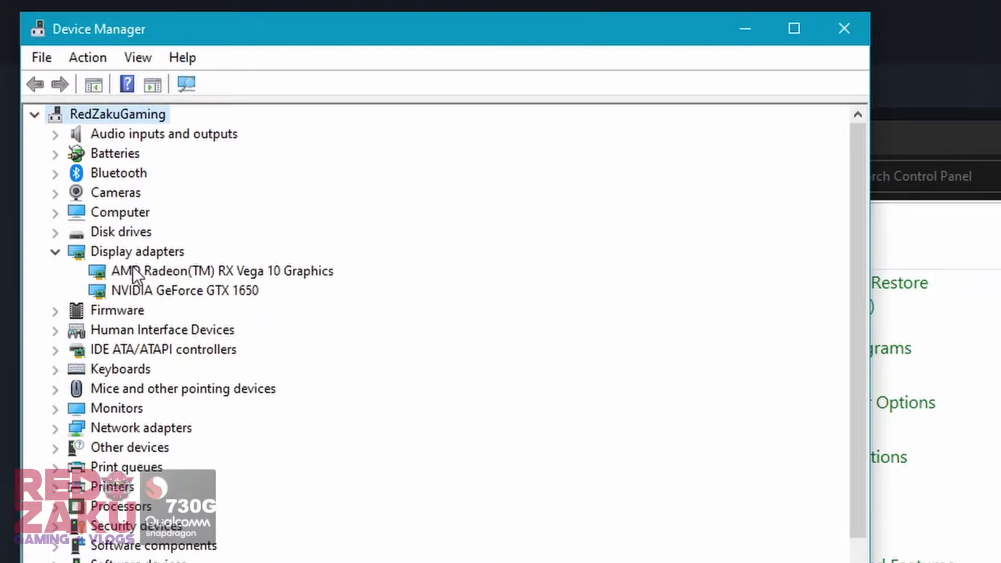
left_click(157, 271)
left_click(237, 292)
left_click(247, 273)
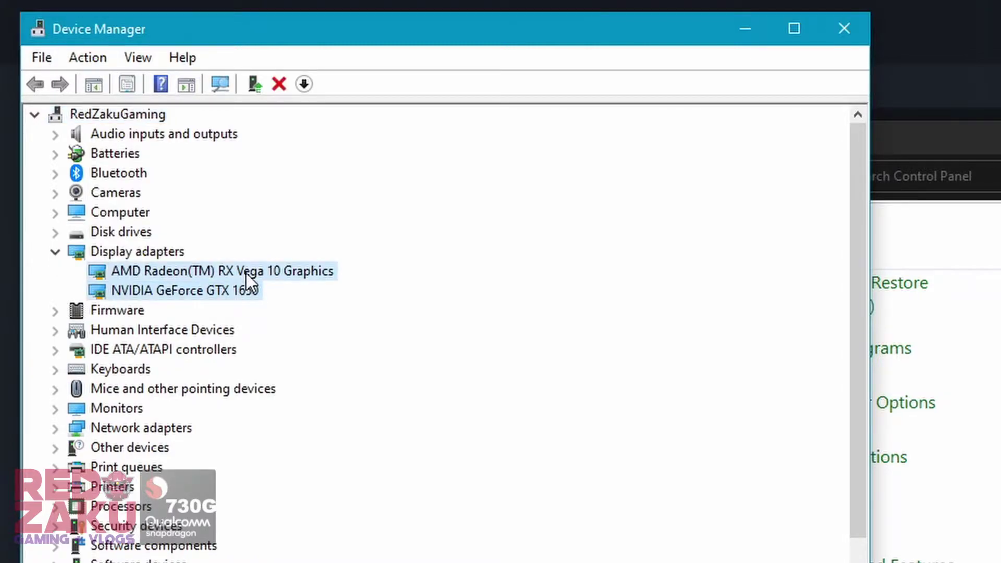
right_click(278, 272)
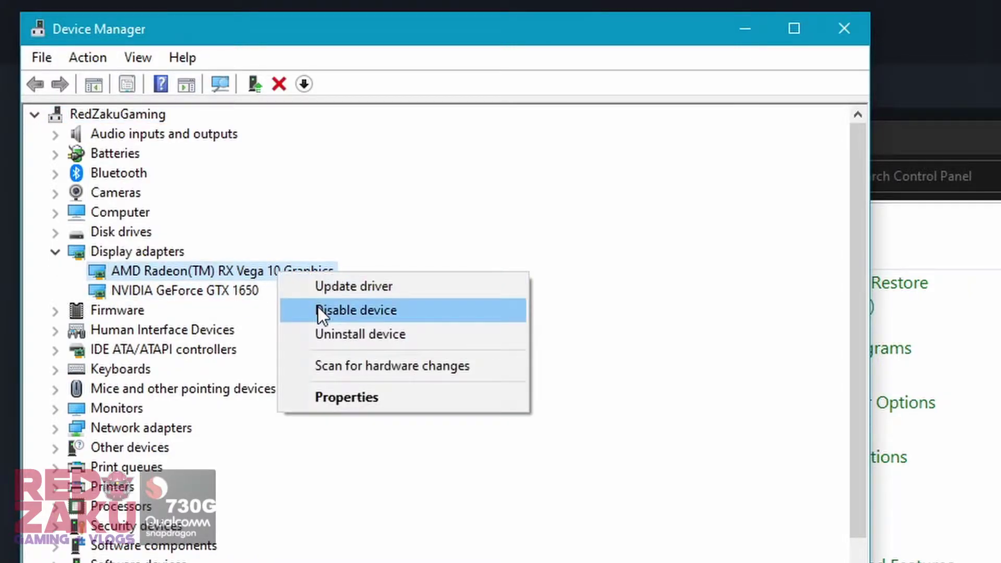
left_click(317, 310)
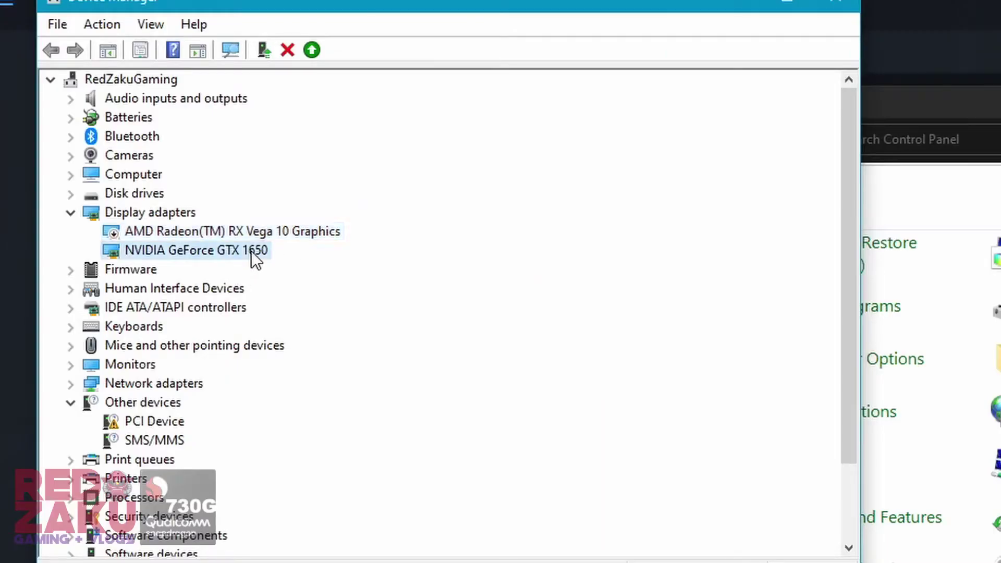
left_click(232, 428)
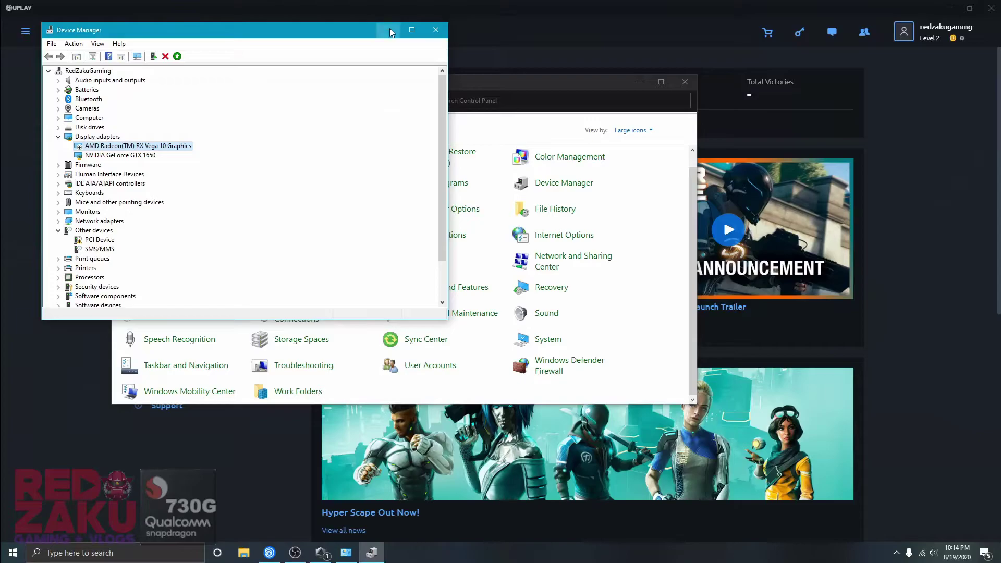
left_click(390, 31)
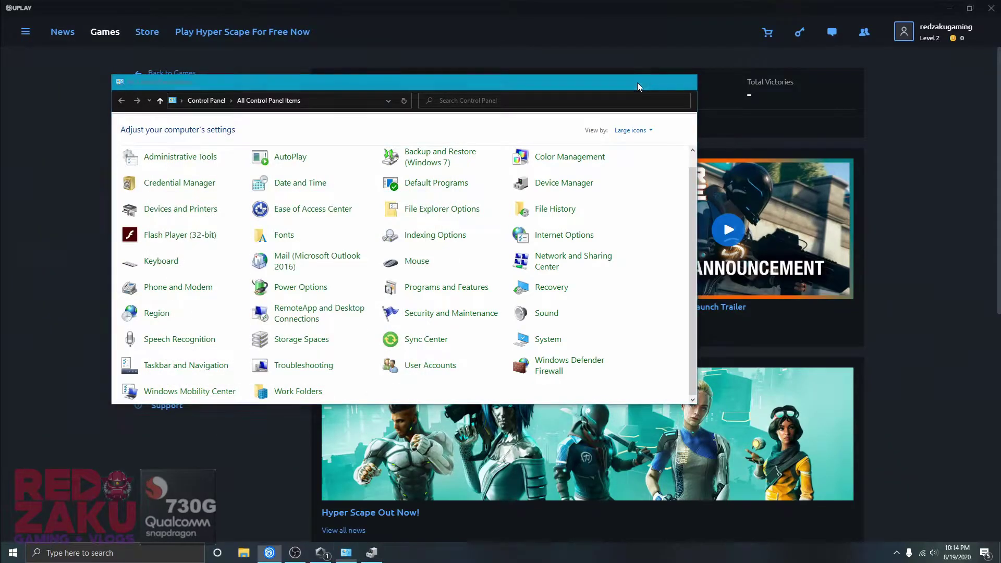
Step: Return to Uplay and launch Hyper Scape again from its page
left_click(638, 82)
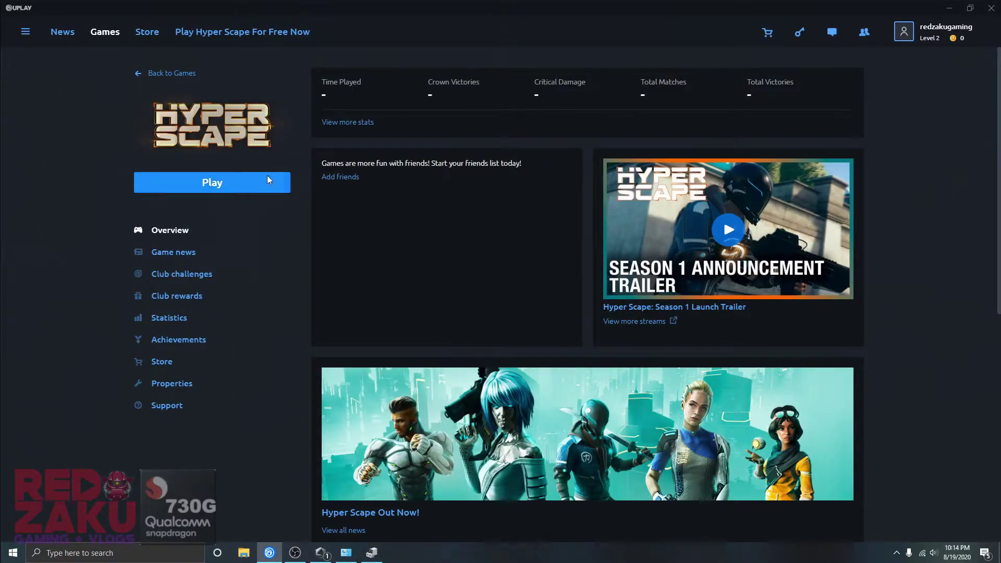
left_click(254, 186)
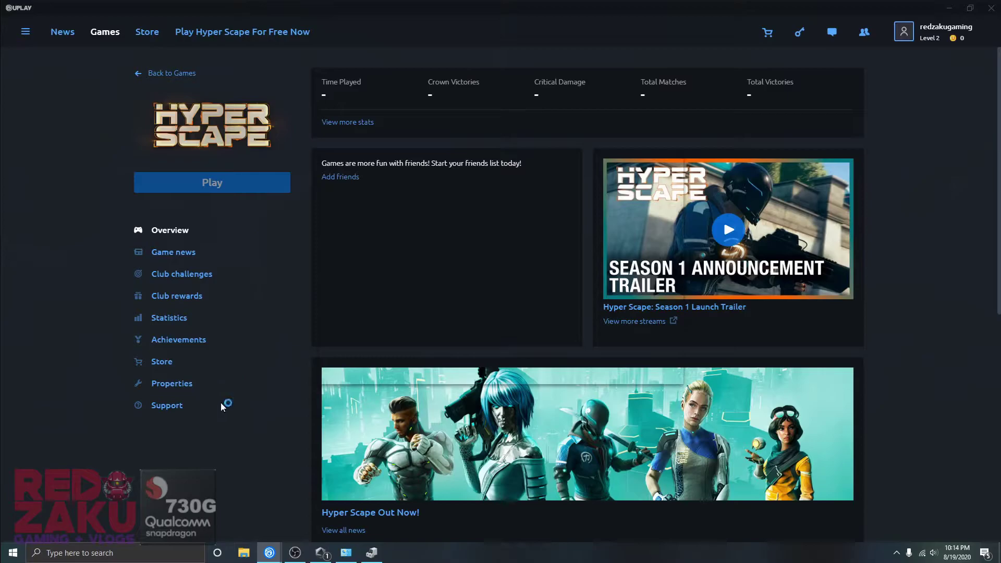